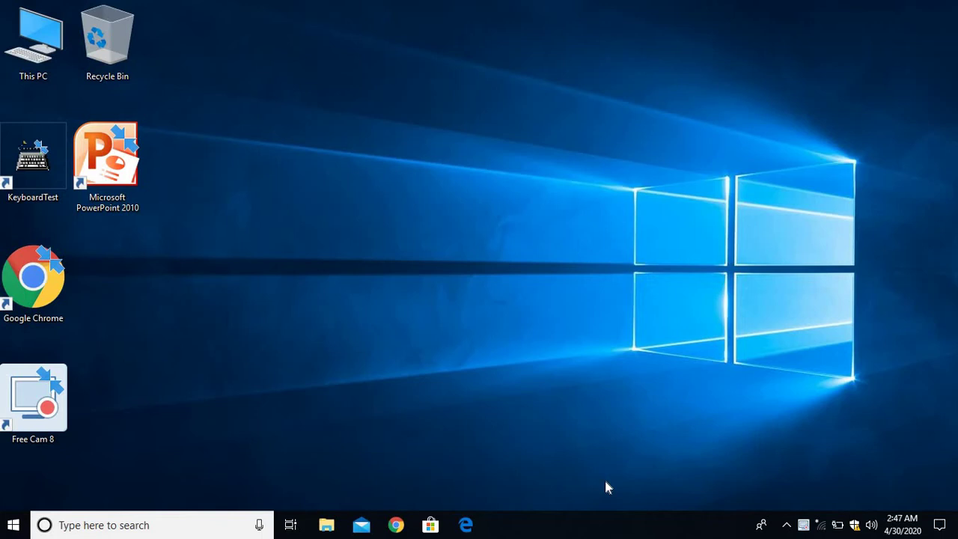
- Launch PowerPoint 2010 maximized and dismiss the activation warning
{"action": "double_click", "coordinate": [127, 196]}
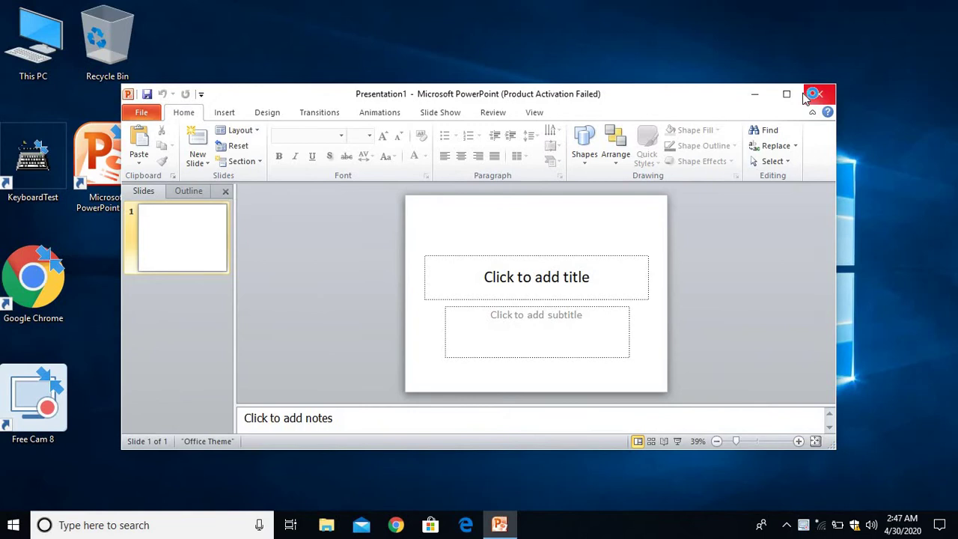
{"action": "left_click", "coordinate": [787, 93]}
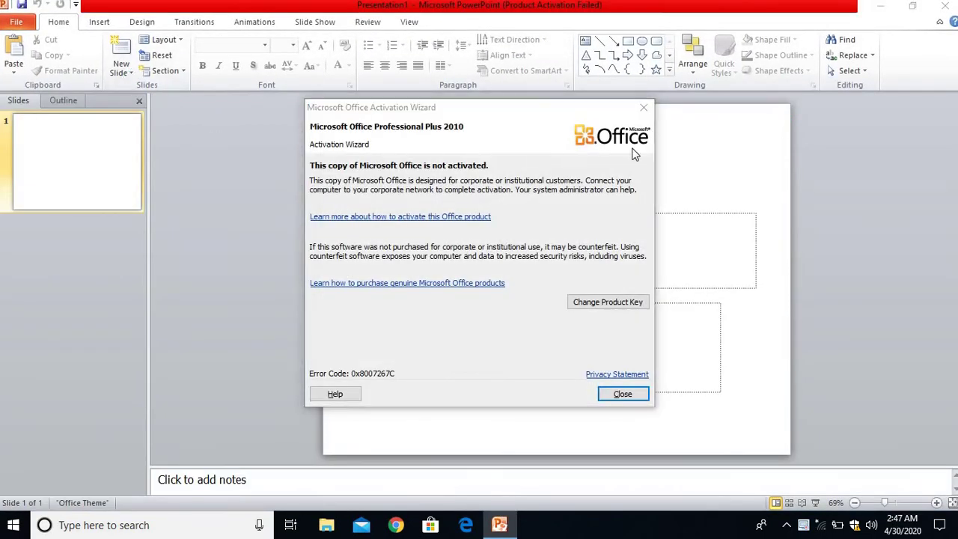
{"action": "left_click", "coordinate": [645, 107]}
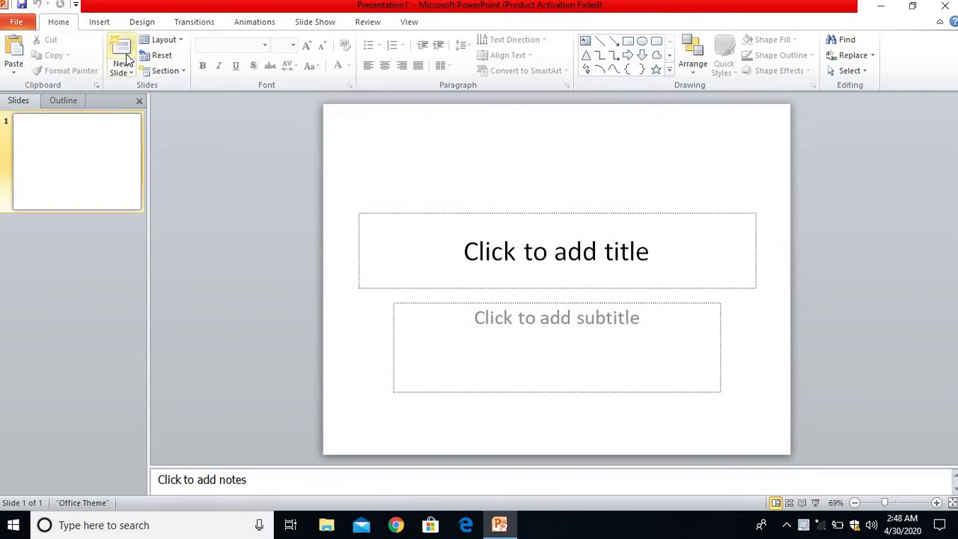
- Add a Blank-layout slide and delete the original title slide
{"action": "left_click", "coordinate": [124, 72]}
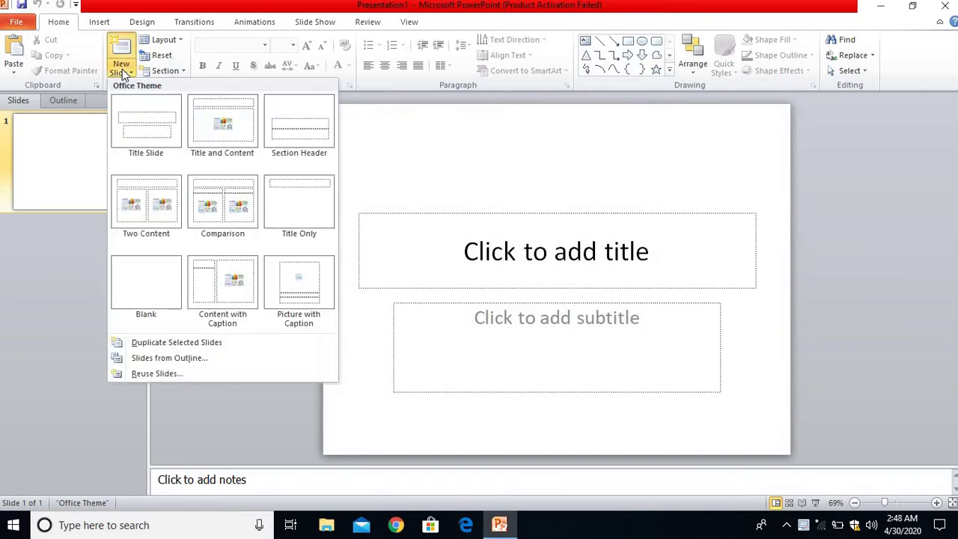
{"action": "left_click", "coordinate": [142, 270]}
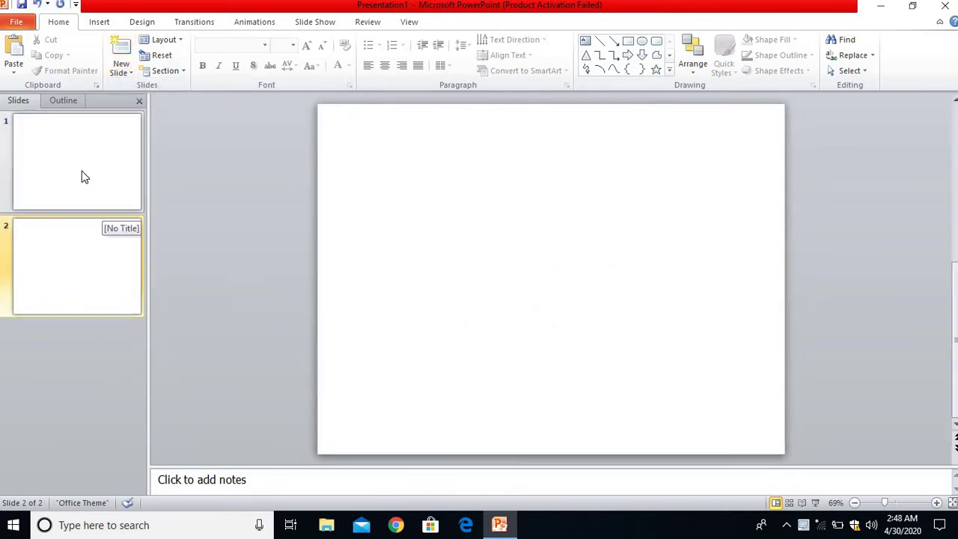
{"action": "left_click", "coordinate": [50, 147]}
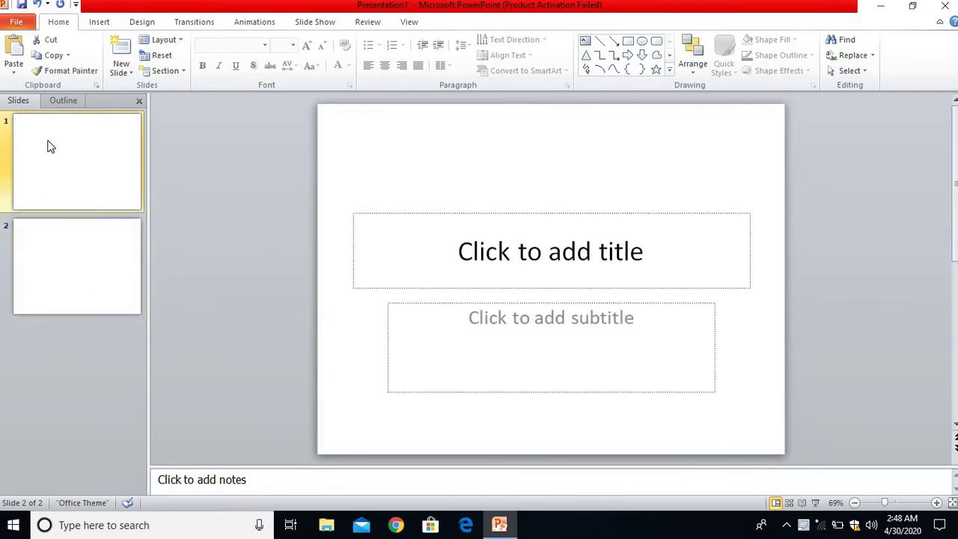
{"action": "right_click", "coordinate": [51, 146]}
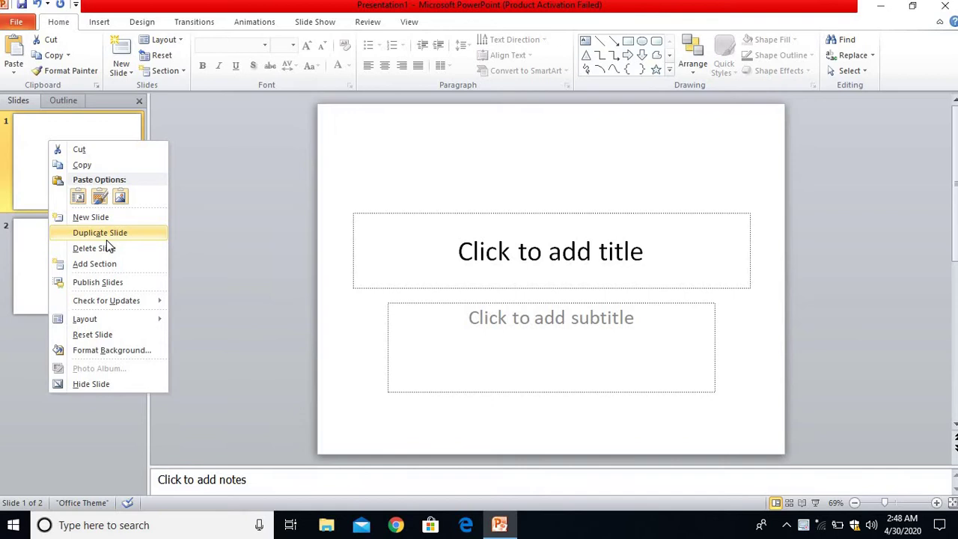
{"action": "left_click", "coordinate": [105, 247]}
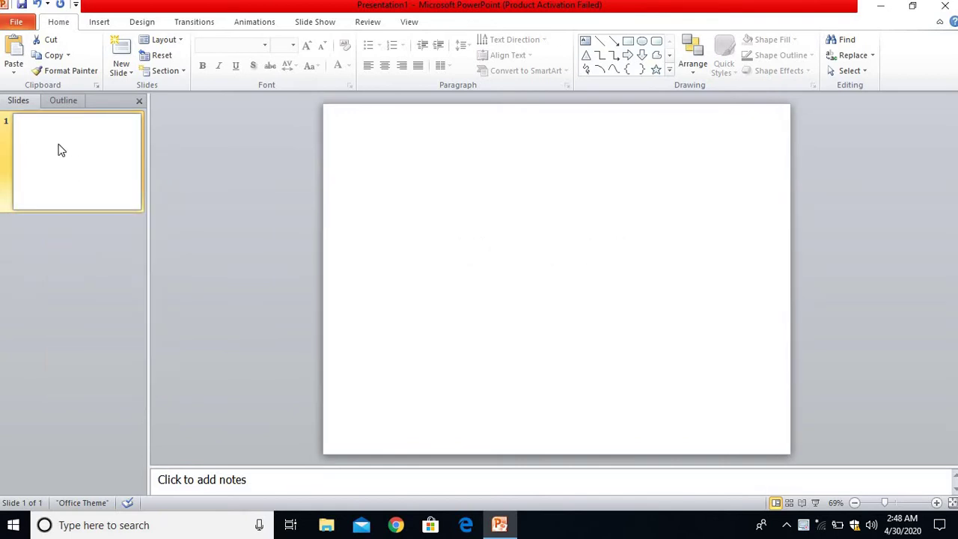
{"action": "left_click", "coordinate": [382, 171]}
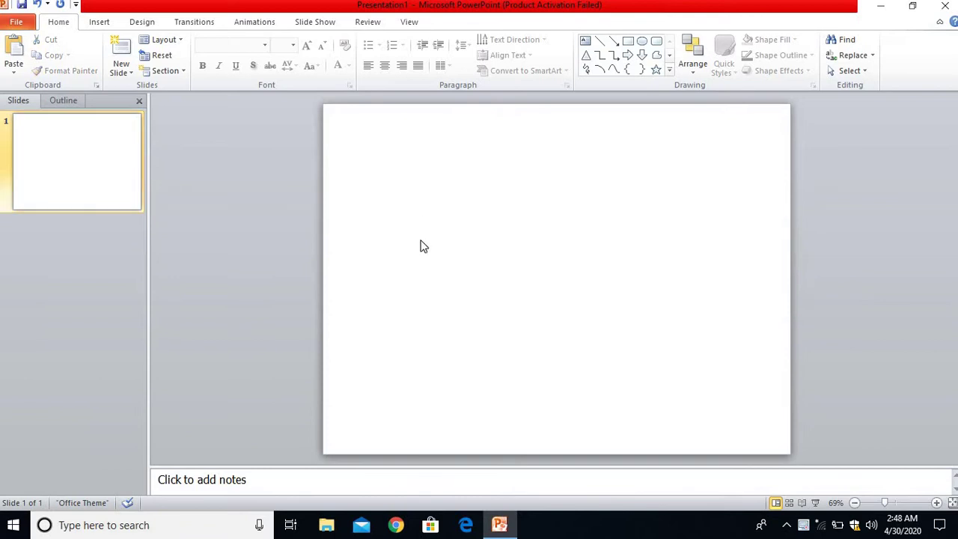
- Open Insert > Clip Art and search for 'bulb'
{"action": "left_click", "coordinate": [92, 26]}
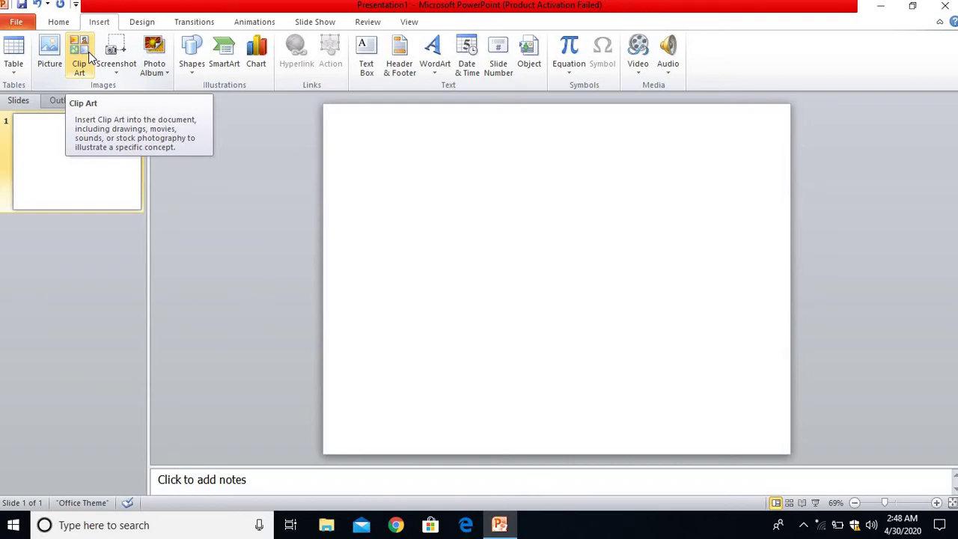
{"action": "left_click", "coordinate": [85, 54]}
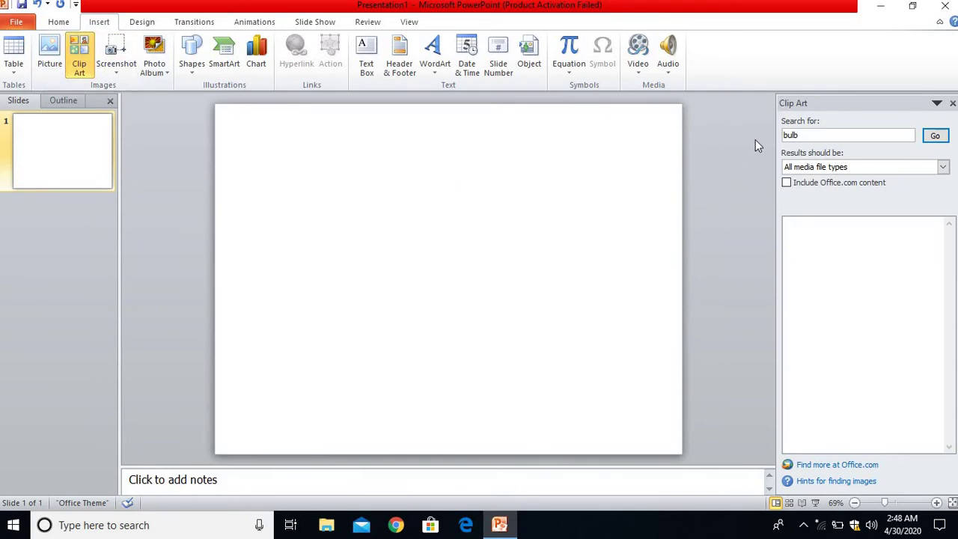
{"action": "left_click", "coordinate": [816, 136]}
{"action": "left_click_drag", "start_coordinate": [816, 137], "coordinate": [779, 134]}
{"action": "type", "text": "b"}
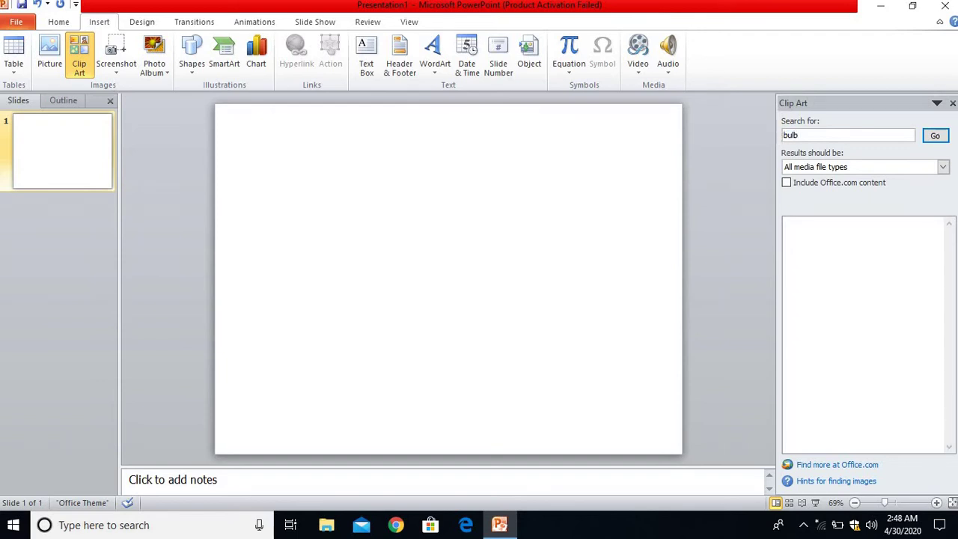
{"action": "left_click", "coordinate": [945, 138]}
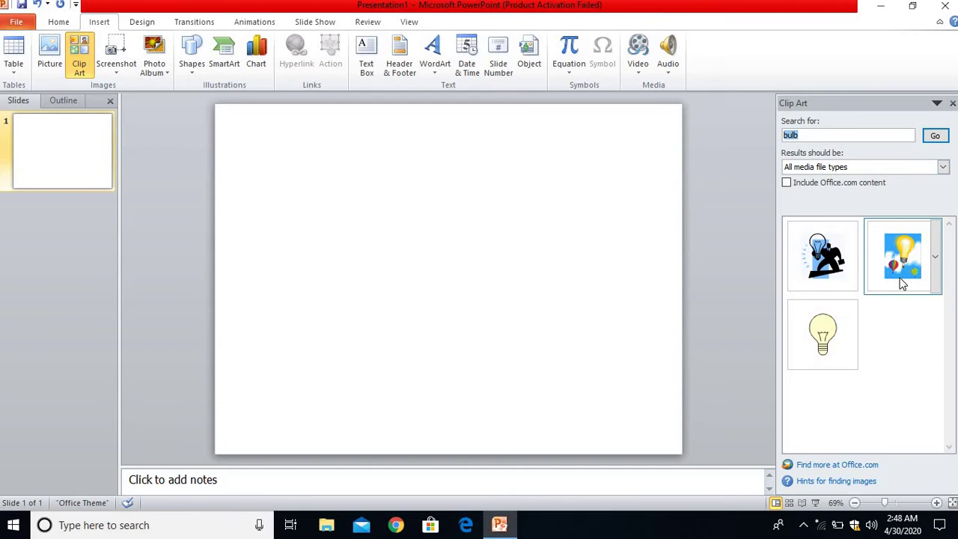
- Insert the pale yellow light bulb clip art and enlarge it on the slide
{"action": "left_click", "coordinate": [837, 338]}
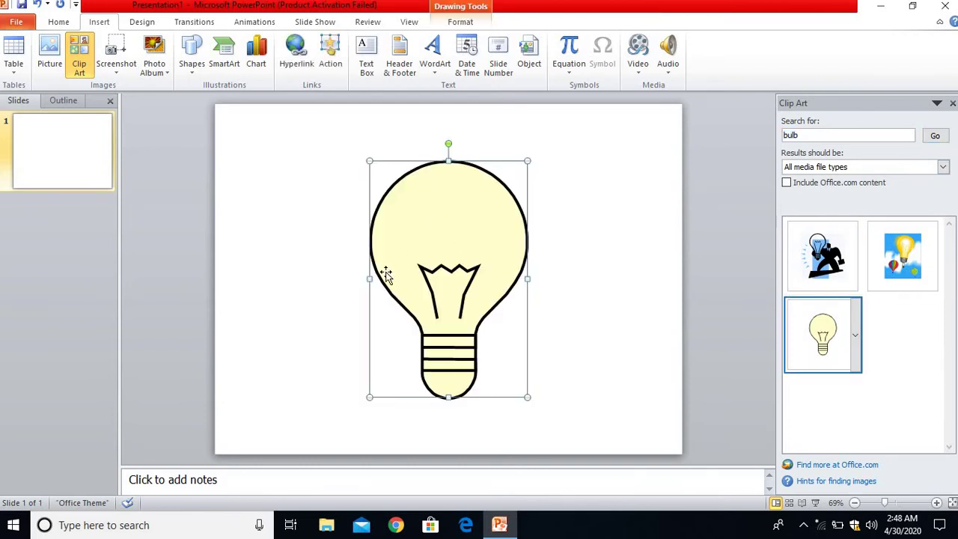
{"action": "left_click_drag", "start_coordinate": [369, 278], "coordinate": [339, 278]}
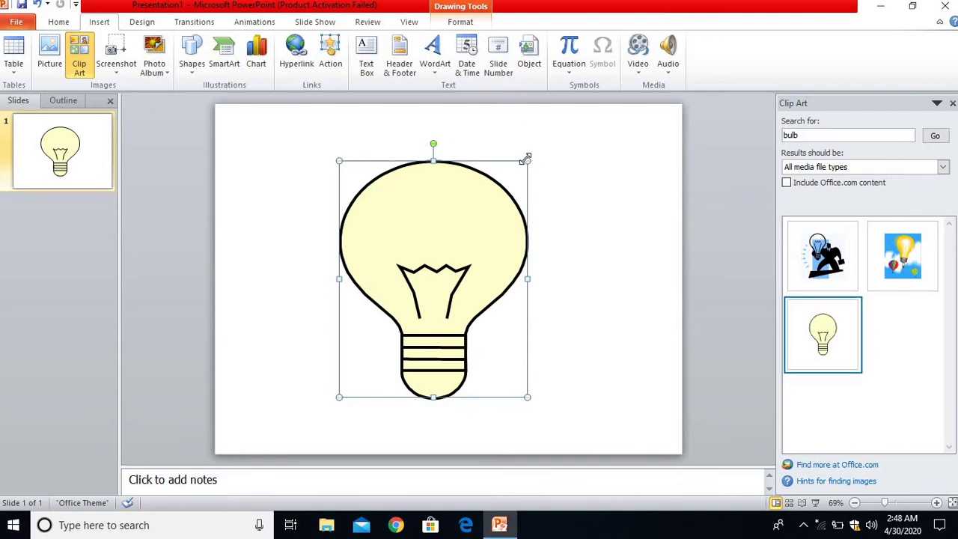
{"action": "left_click_drag", "start_coordinate": [527, 160], "coordinate": [555, 128]}
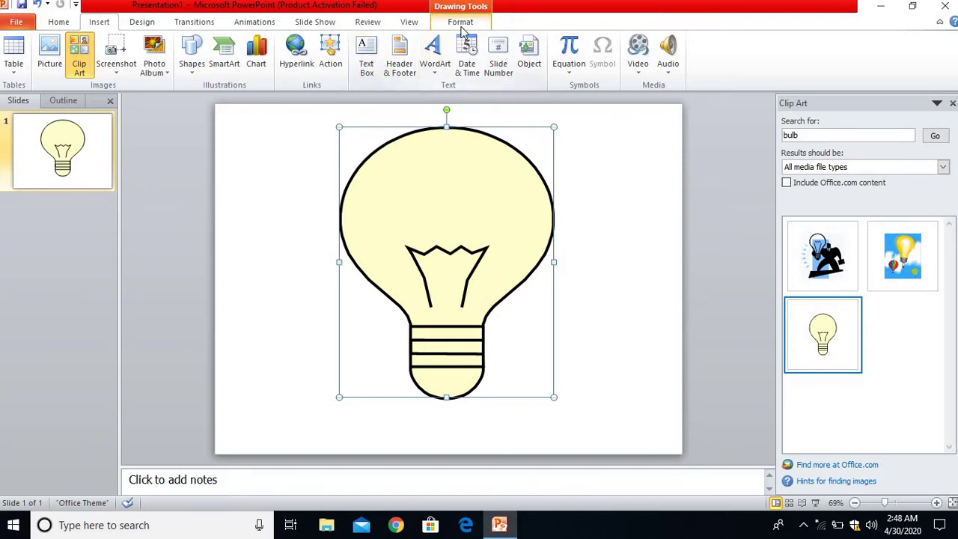
- Fill the bulb with standard Yellow and move it slightly lower
{"action": "left_click", "coordinate": [462, 24]}
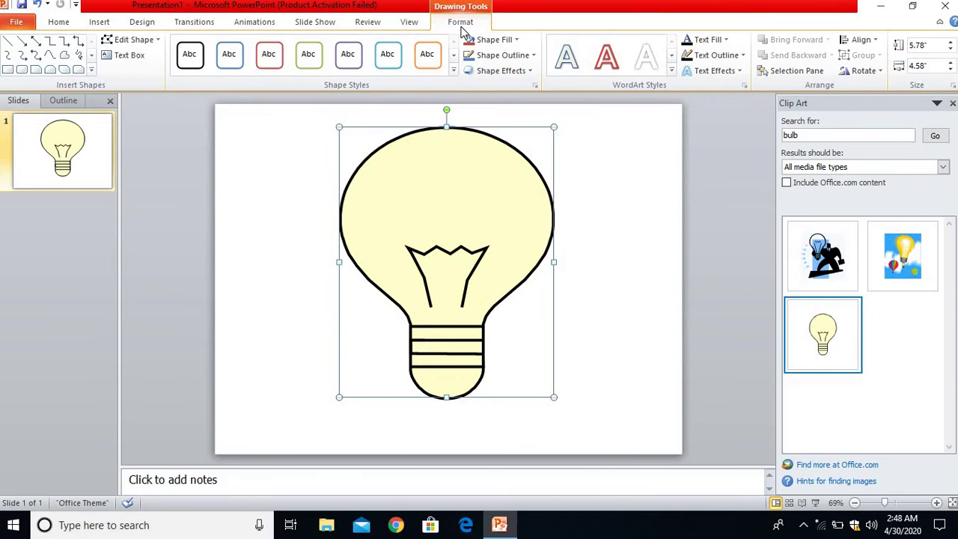
{"action": "left_click", "coordinate": [502, 43]}
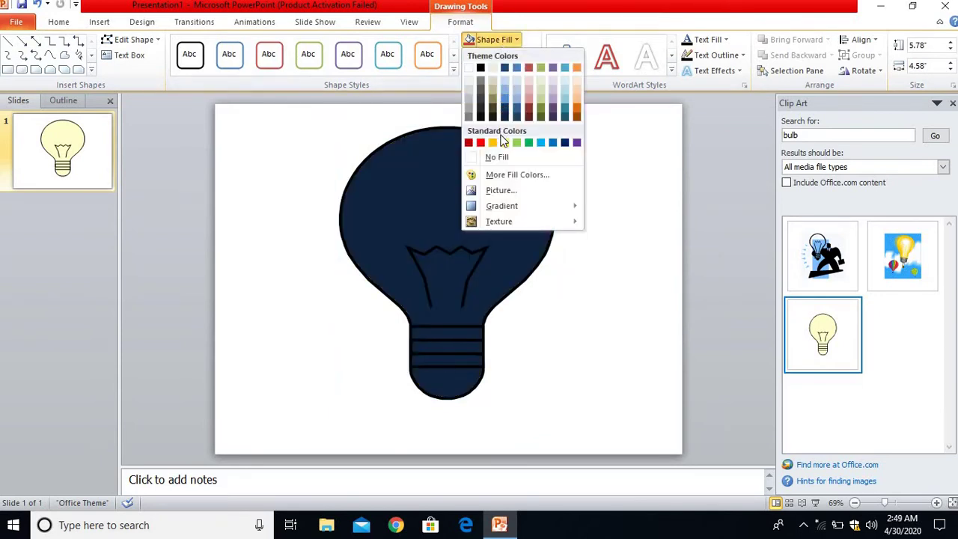
{"action": "left_click", "coordinate": [493, 142]}
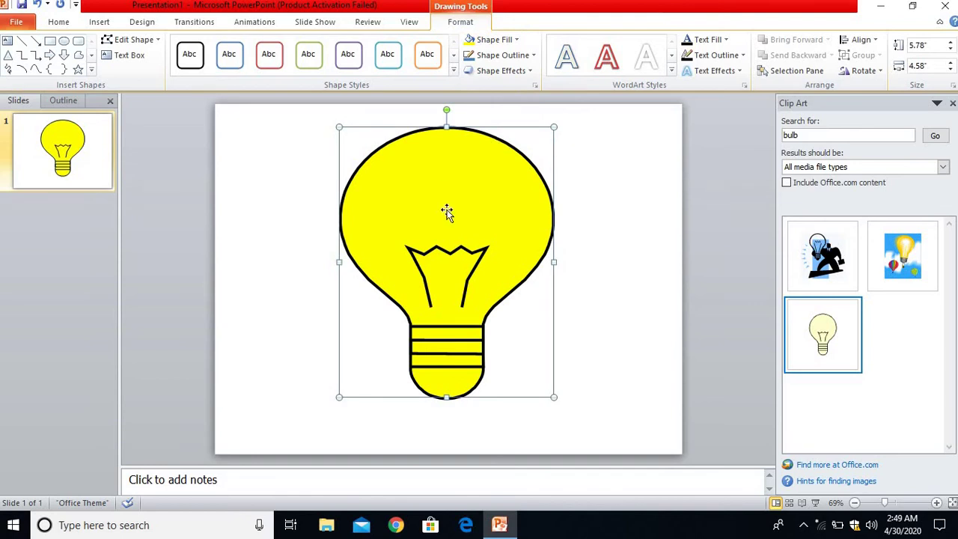
{"action": "left_click_drag", "start_coordinate": [449, 182], "coordinate": [447, 213]}
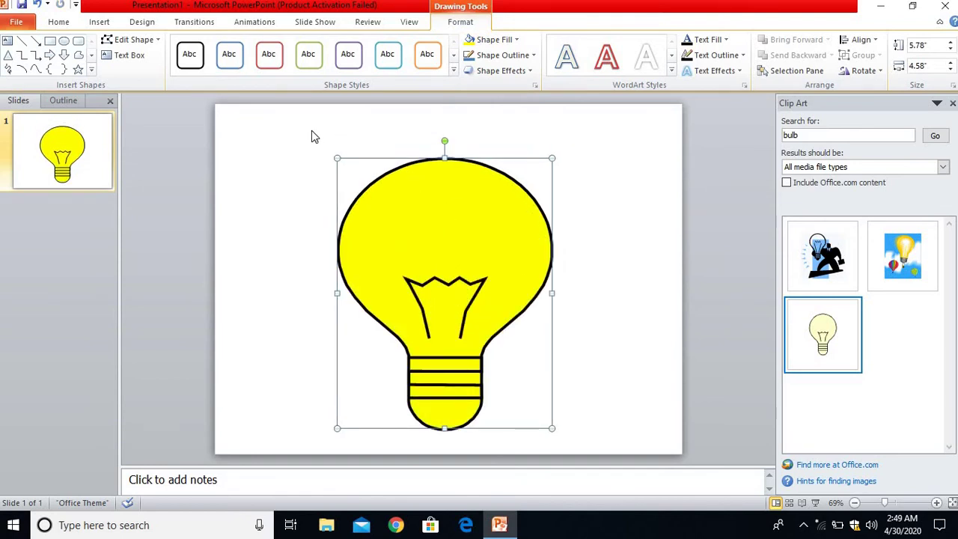
- Add the Darken emphasis animation to the light bulb
{"action": "left_click", "coordinate": [263, 26]}
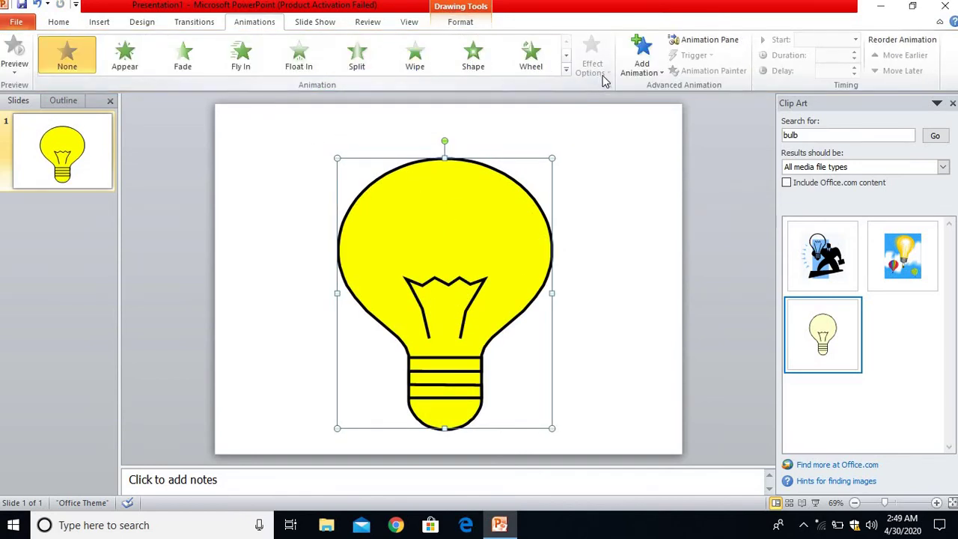
{"action": "left_click", "coordinate": [641, 75]}
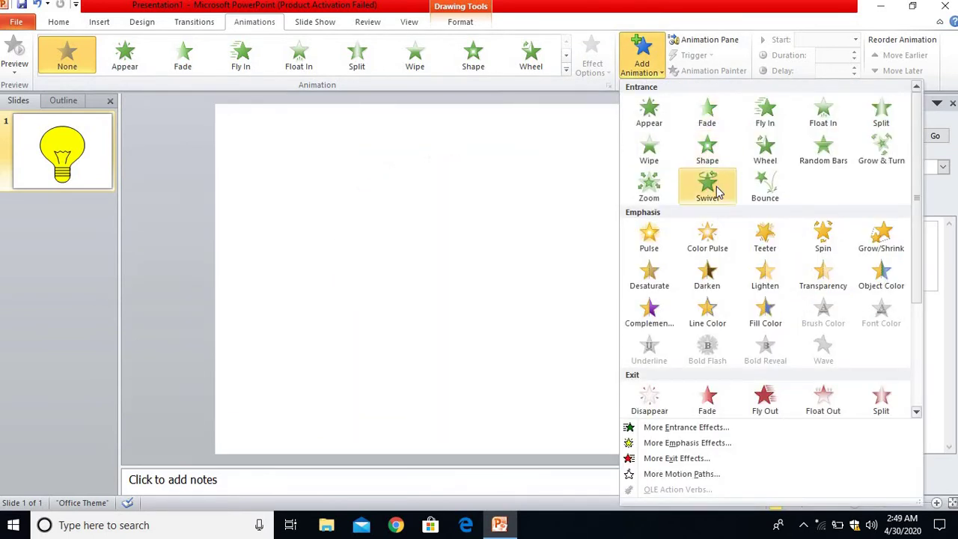
{"action": "left_click", "coordinate": [707, 271]}
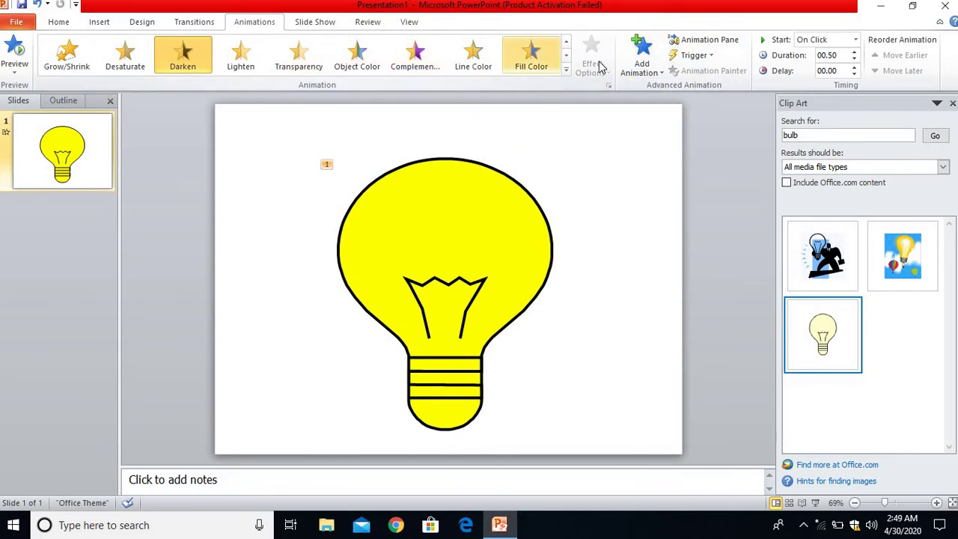
- Show the Animation Pane instead of Clip Art and set the Litebulb Darken to start With Previous
{"action": "left_click", "coordinate": [703, 41]}
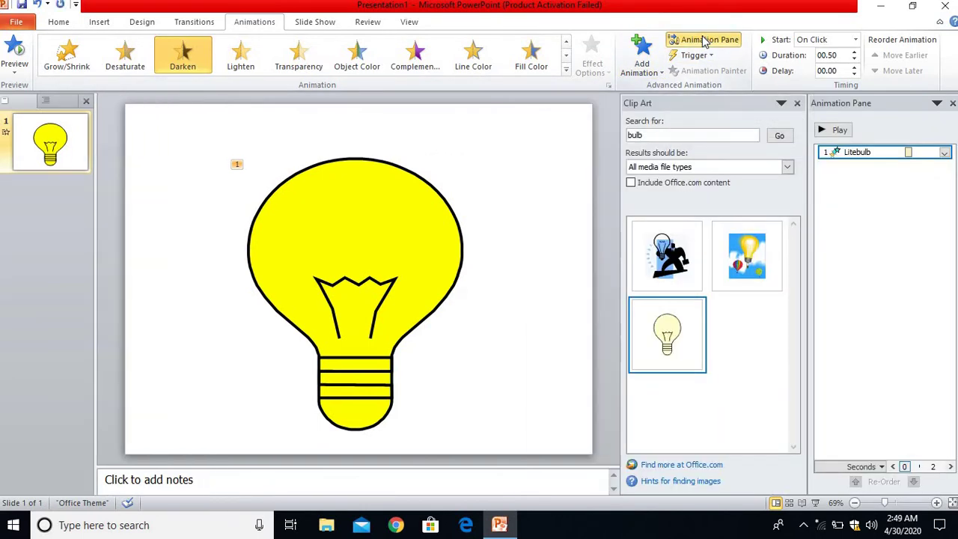
{"action": "left_click", "coordinate": [798, 103]}
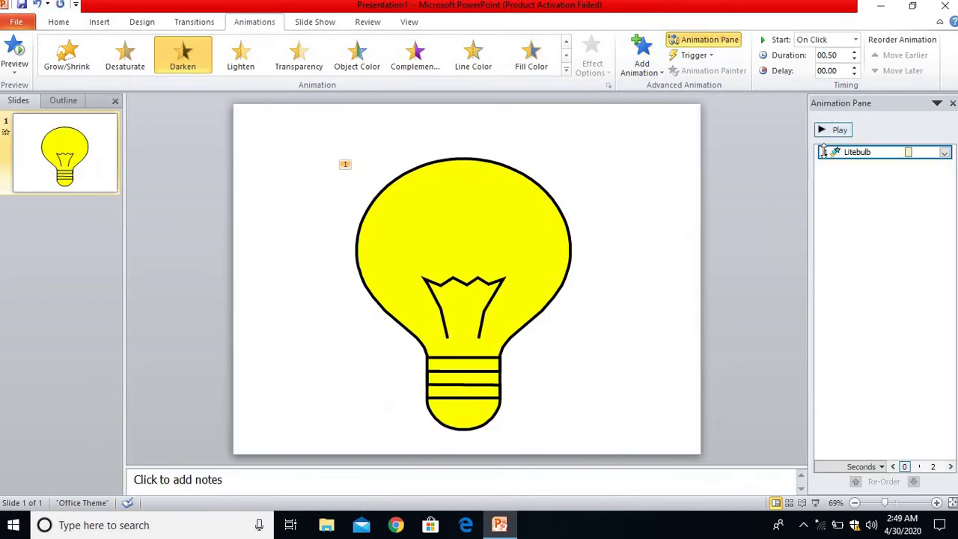
{"action": "left_click", "coordinate": [945, 154]}
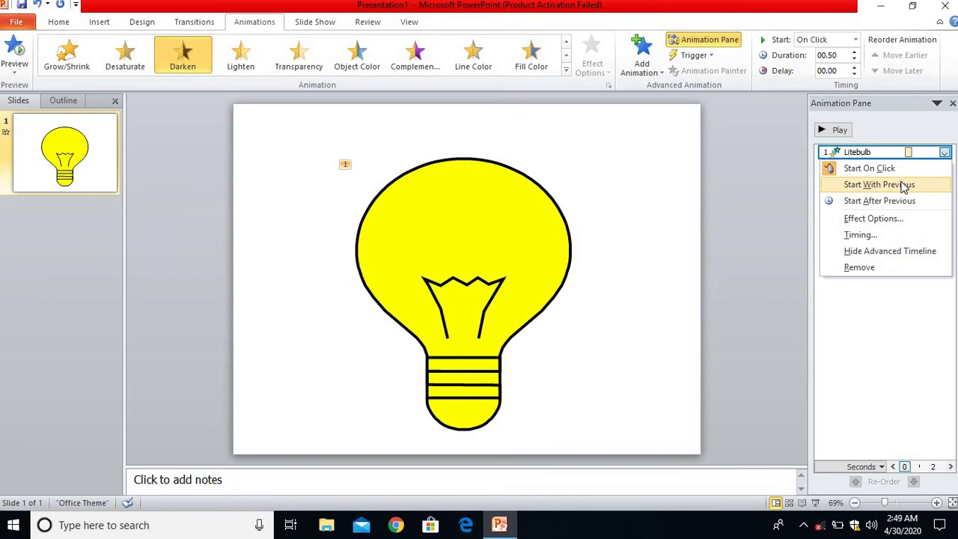
{"action": "left_click", "coordinate": [904, 185]}
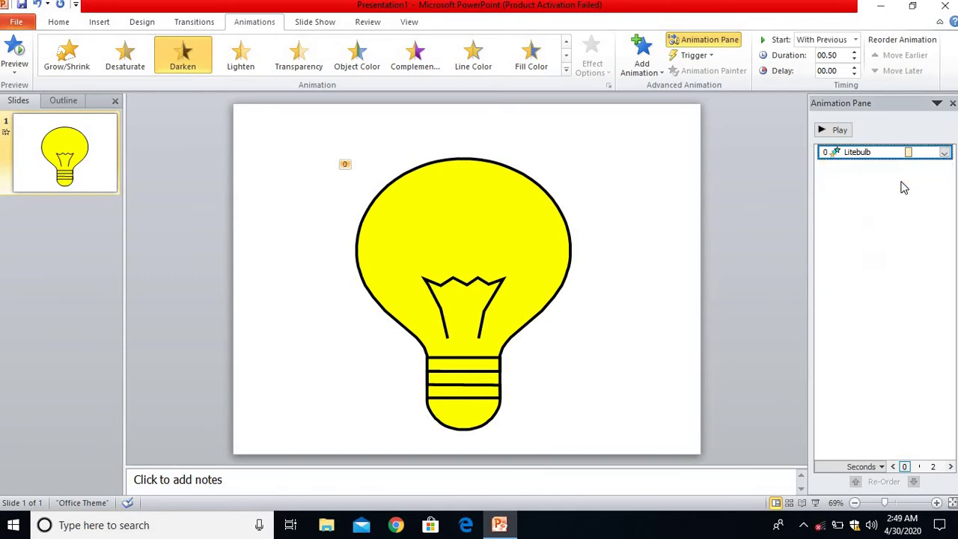
{"action": "left_click", "coordinate": [945, 152]}
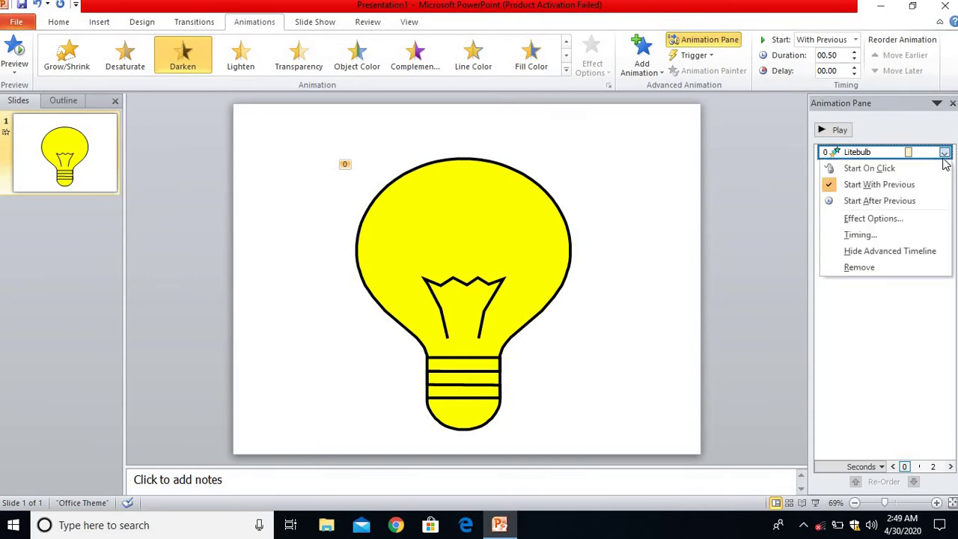
- In the Darken Timing settings, keep duration 0.5 seconds (Very Fast) and set Repeat to Until End of Slide
{"action": "left_click", "coordinate": [858, 236]}
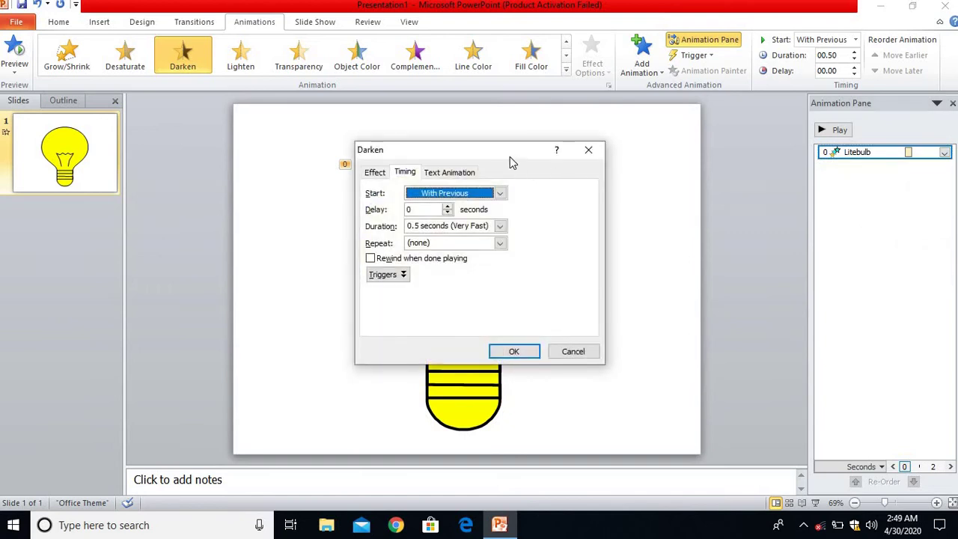
{"action": "left_click_drag", "start_coordinate": [516, 161], "coordinate": [709, 171]}
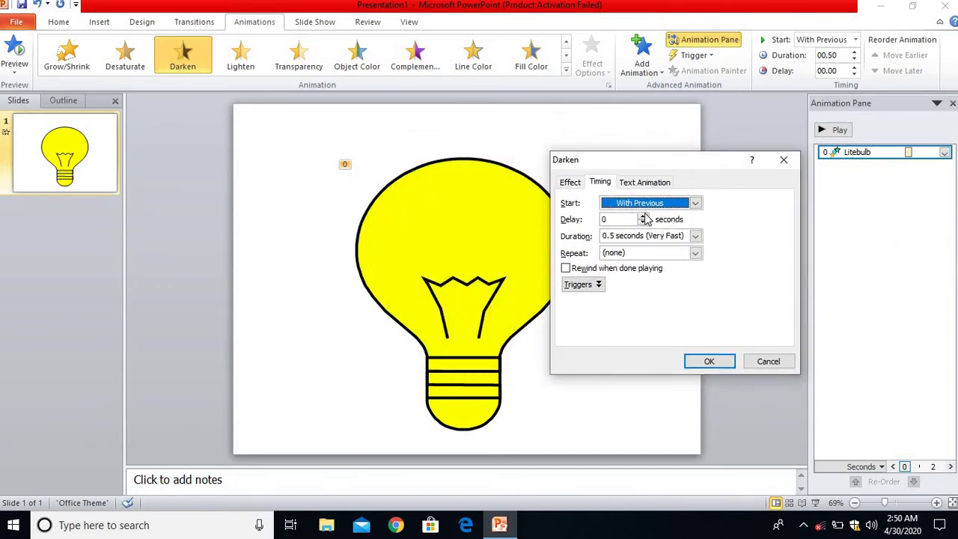
{"action": "left_click", "coordinate": [696, 237]}
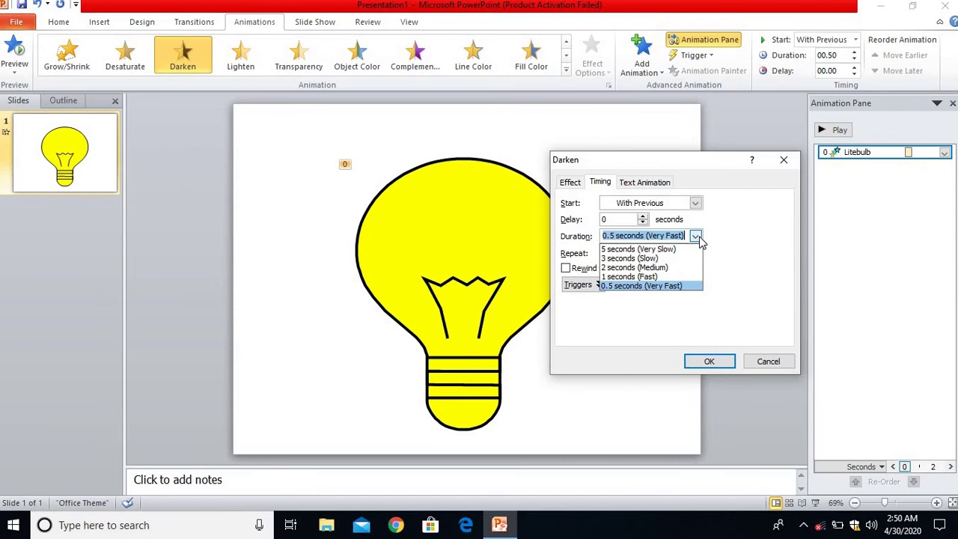
{"action": "left_click", "coordinate": [659, 286]}
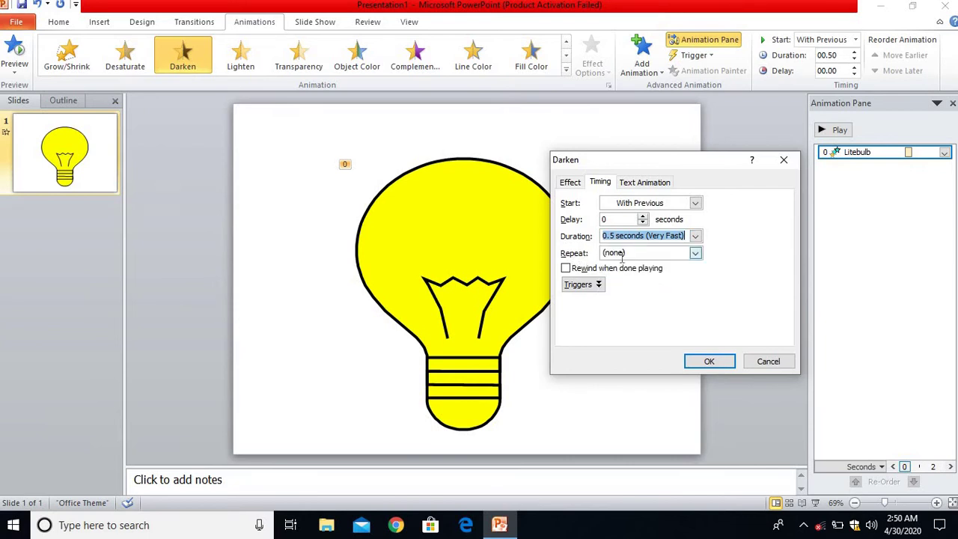
{"action": "left_click", "coordinate": [695, 255]}
{"action": "left_click", "coordinate": [695, 254]}
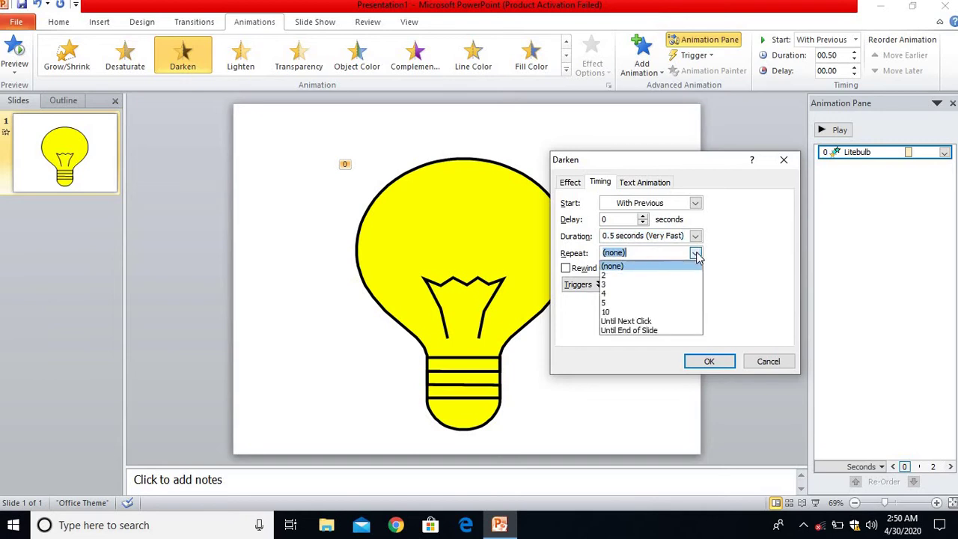
{"action": "left_click", "coordinate": [636, 330]}
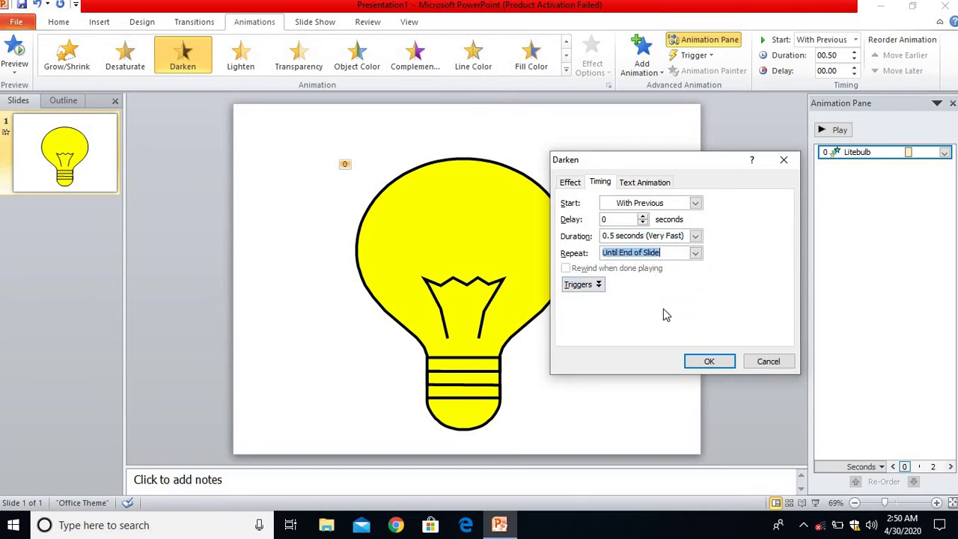
{"action": "left_click", "coordinate": [704, 363]}
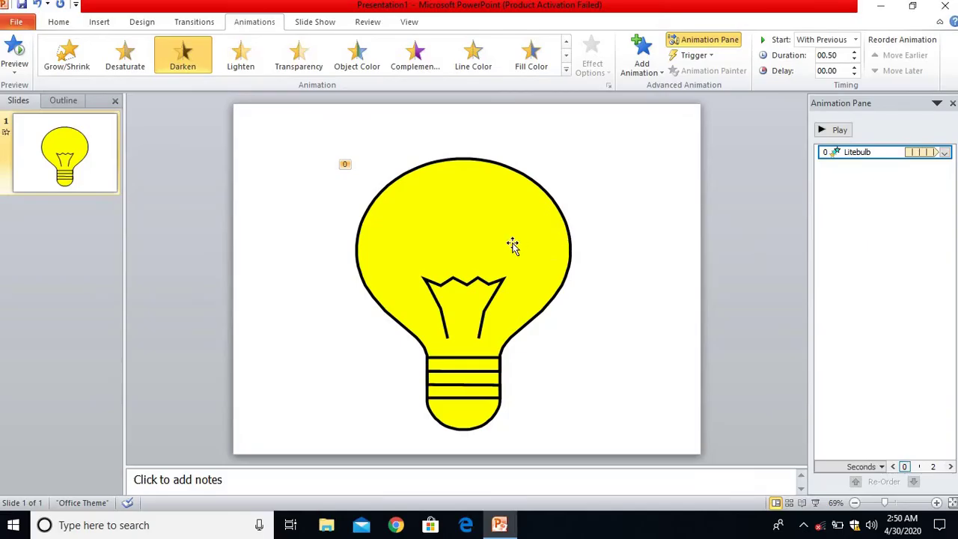
{"action": "left_click", "coordinate": [521, 217]}
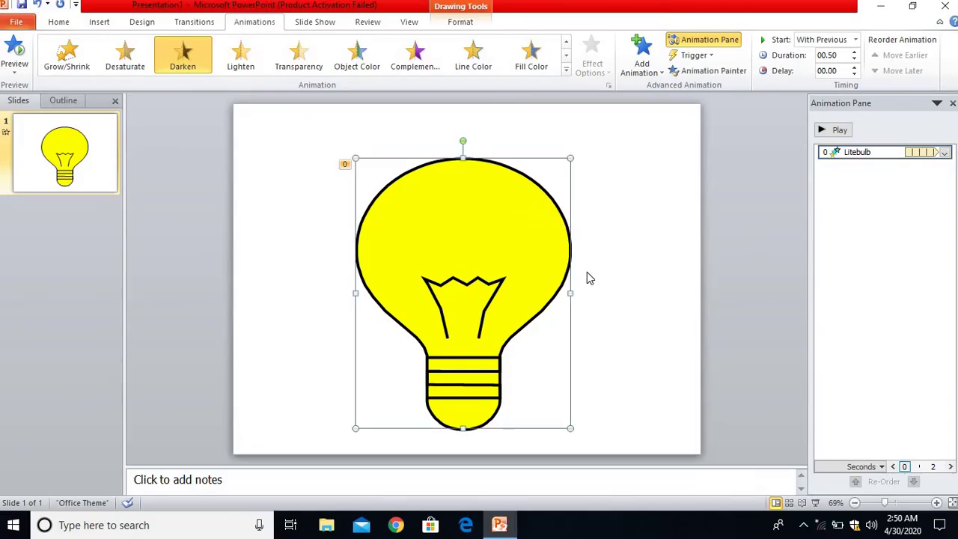